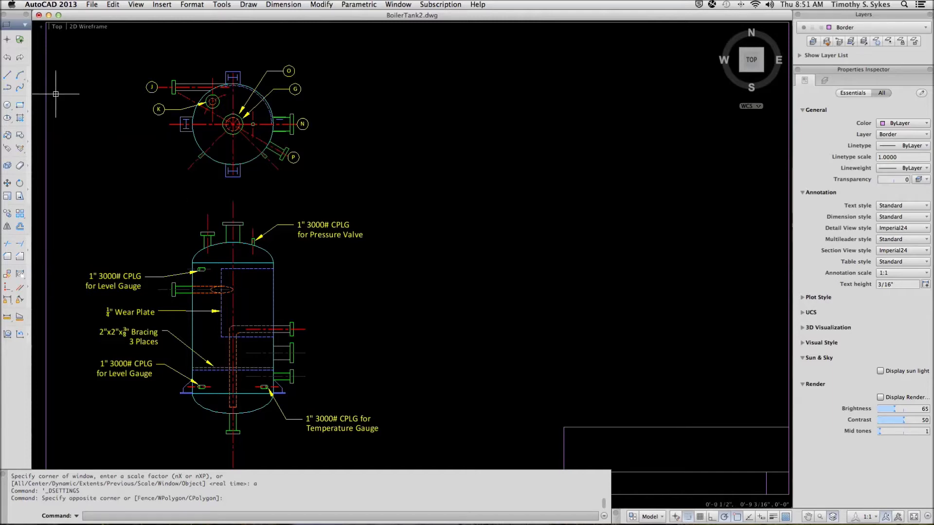
Open the Modify menu in the menu bar.
{"action": "left_click", "coordinate": [25, 25]}
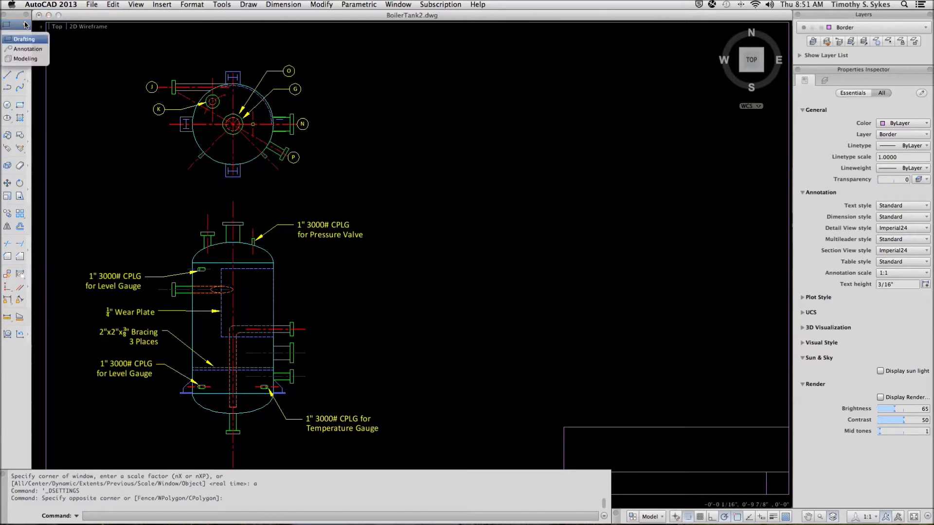
{"action": "left_click", "coordinate": [324, 5]}
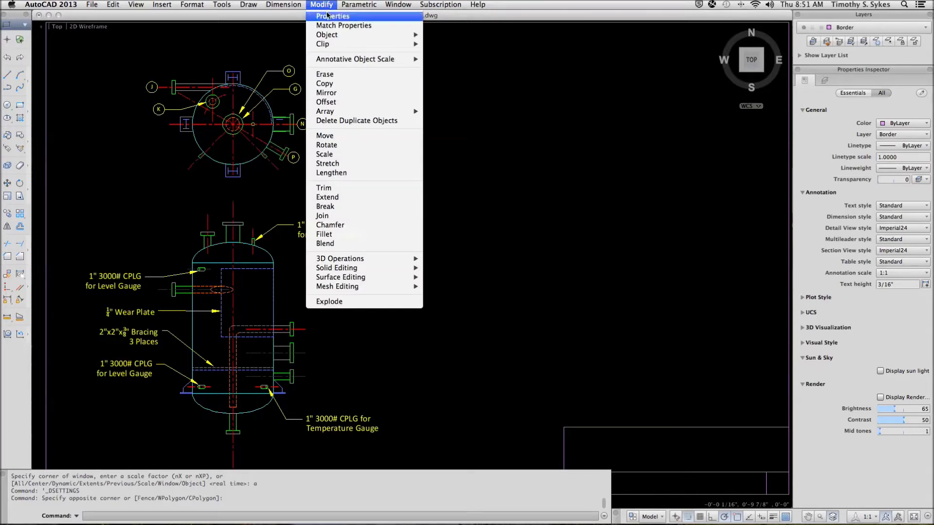
Start the multileader Align command from Modify > Object > Multileader.
{"action": "mouse_move", "coordinate": [333, 34]}
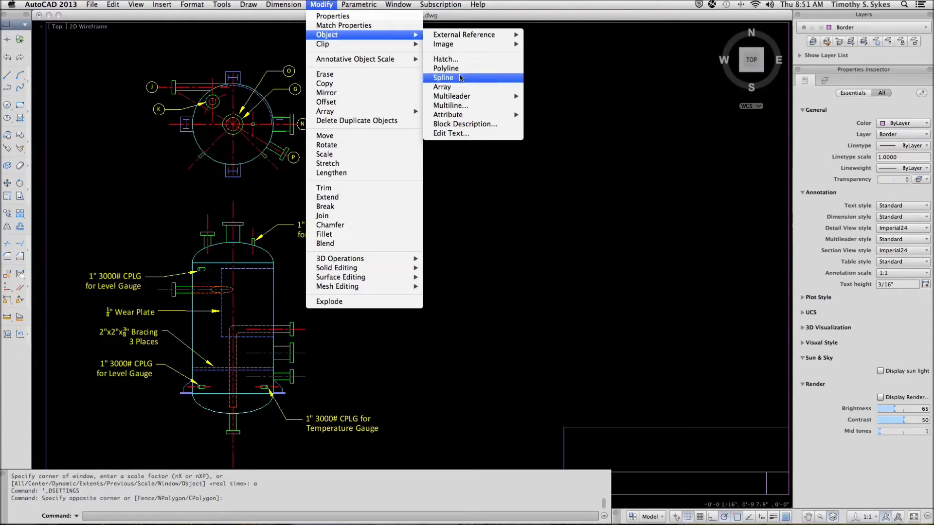
{"action": "mouse_move", "coordinate": [467, 97]}
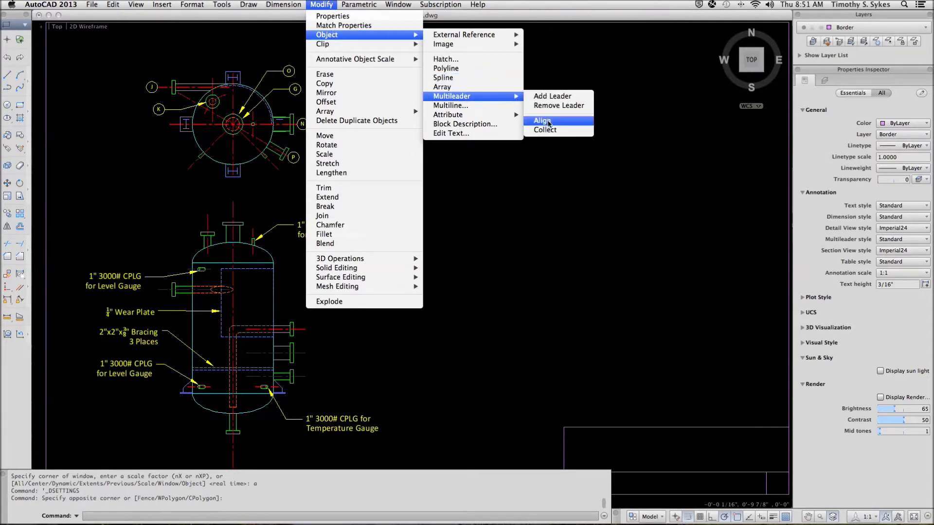
{"action": "left_click", "coordinate": [548, 124]}
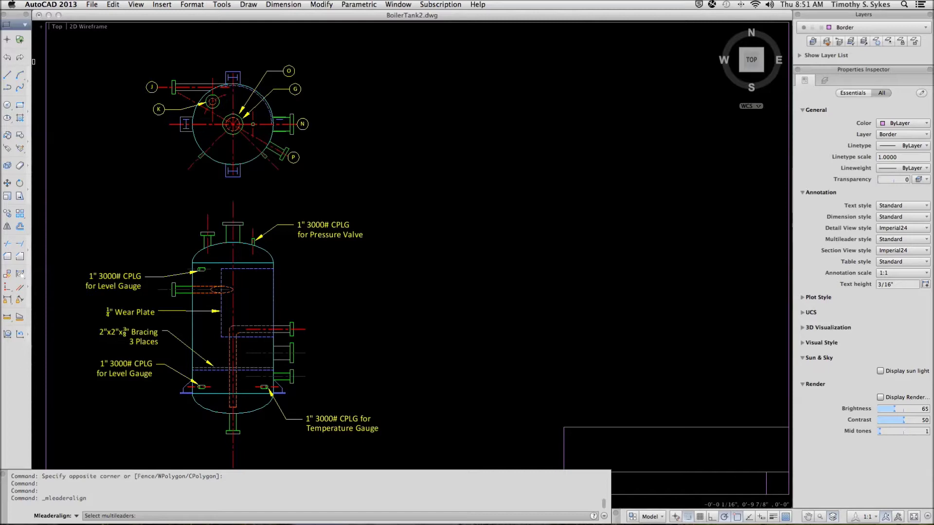
Align the Wear Plate, Bracing and lower Level Gauge callouts vertically under the upper Level Gauge callout, using Ortho.
{"action": "left_click", "coordinate": [135, 391]}
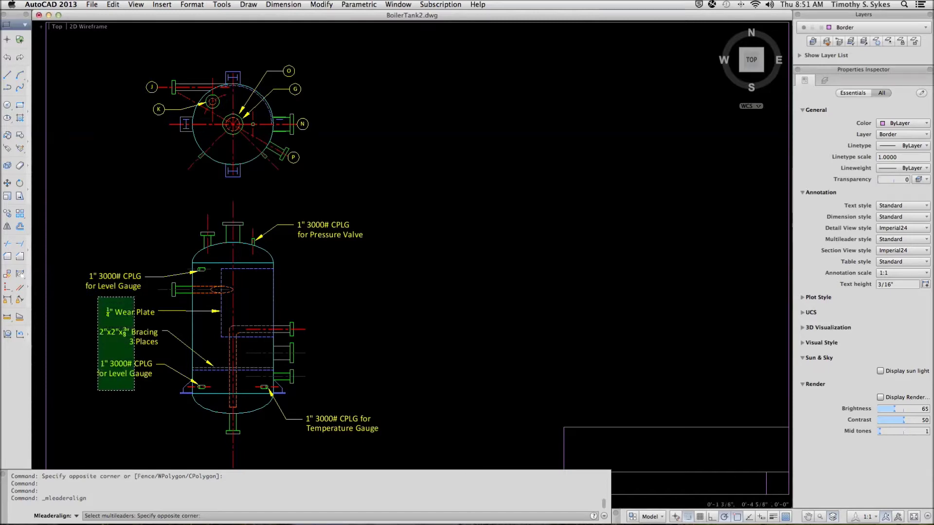
{"action": "left_click", "coordinate": [97, 299]}
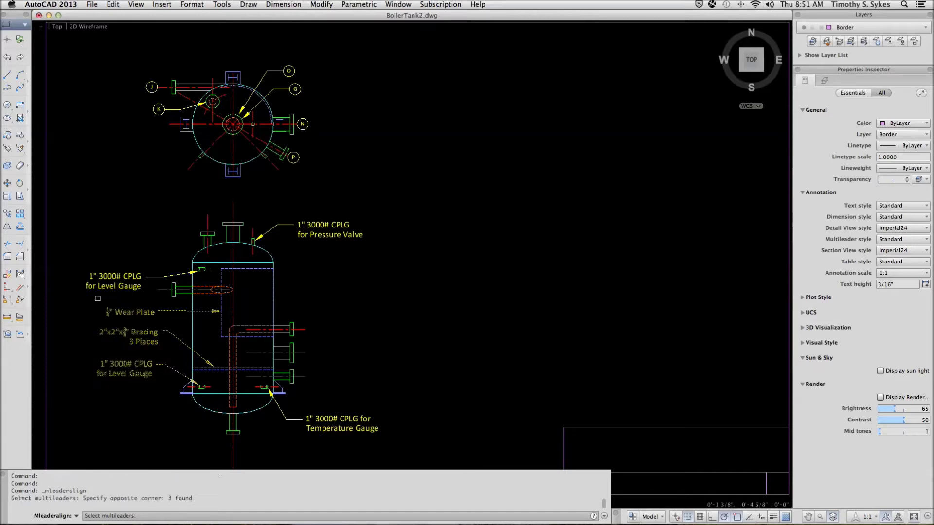
{"action": "key", "text": "Return"}
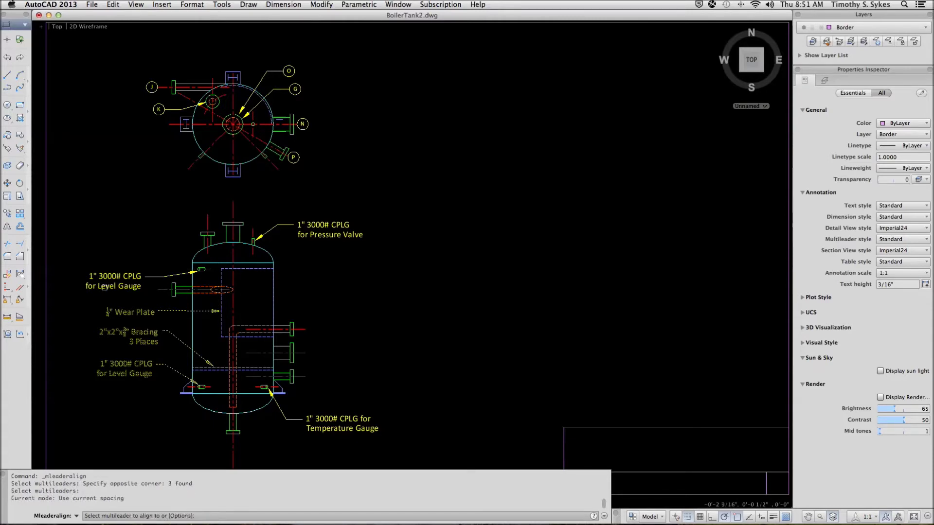
{"action": "left_click", "coordinate": [104, 287]}
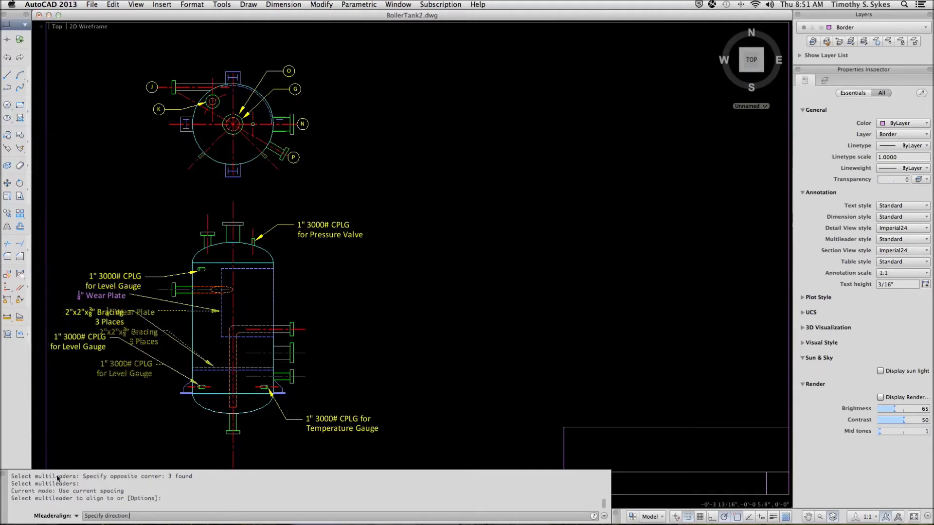
{"action": "key", "text": "F8"}
{"action": "left_click", "coordinate": [90, 412]}
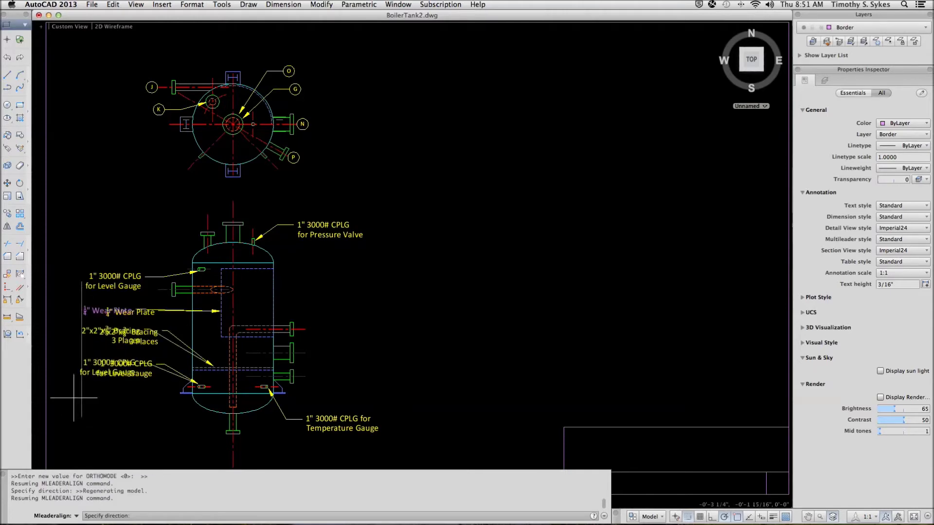
{"action": "key", "text": "F8"}
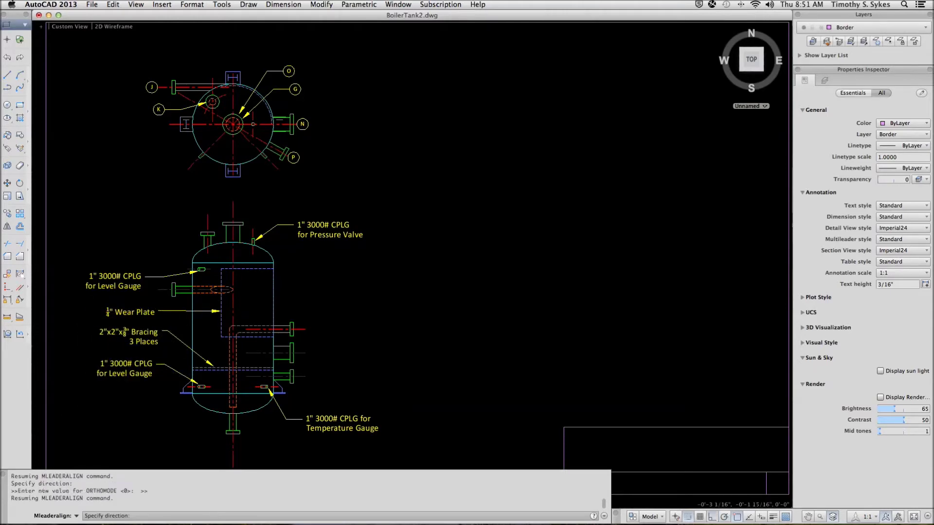
{"action": "key", "text": "Return"}
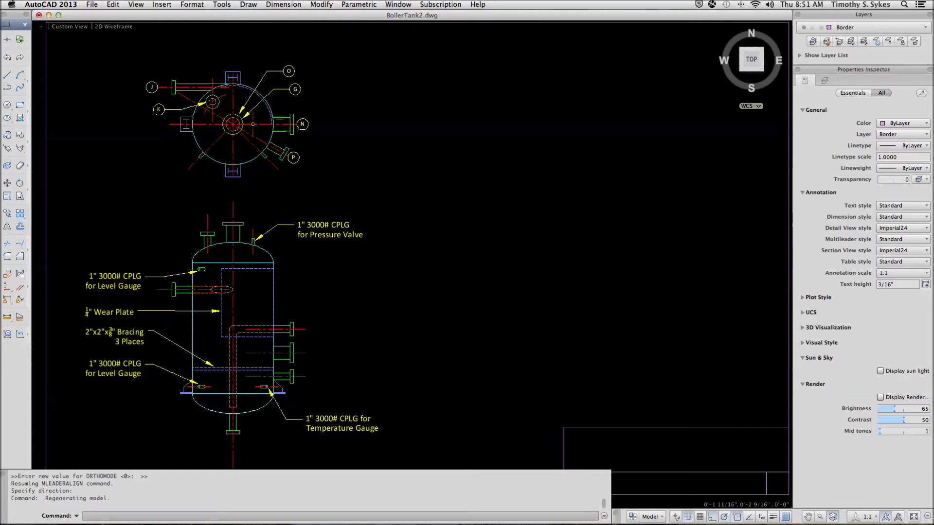
Undo the vertical callout alignment and rerun MLEADERALIGN from command history.
{"action": "key", "text": "super+z"}
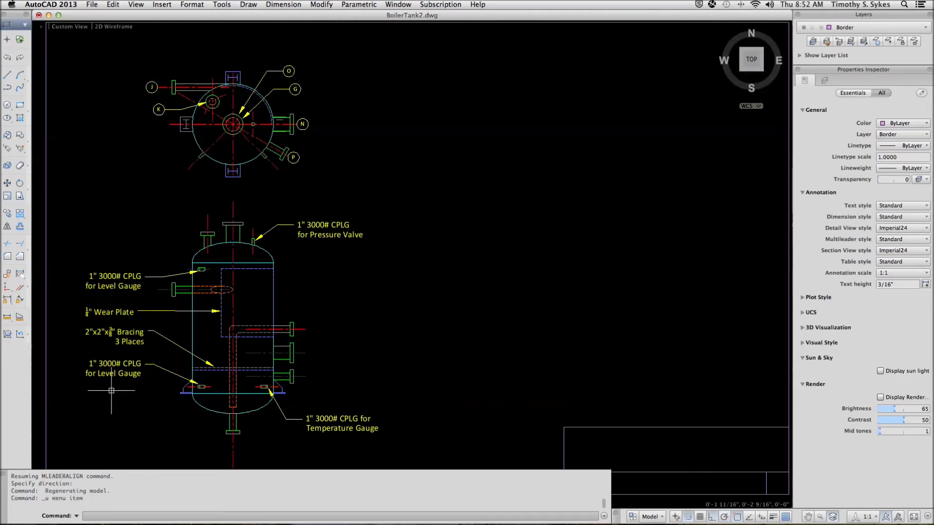
{"action": "key", "text": "super+z"}
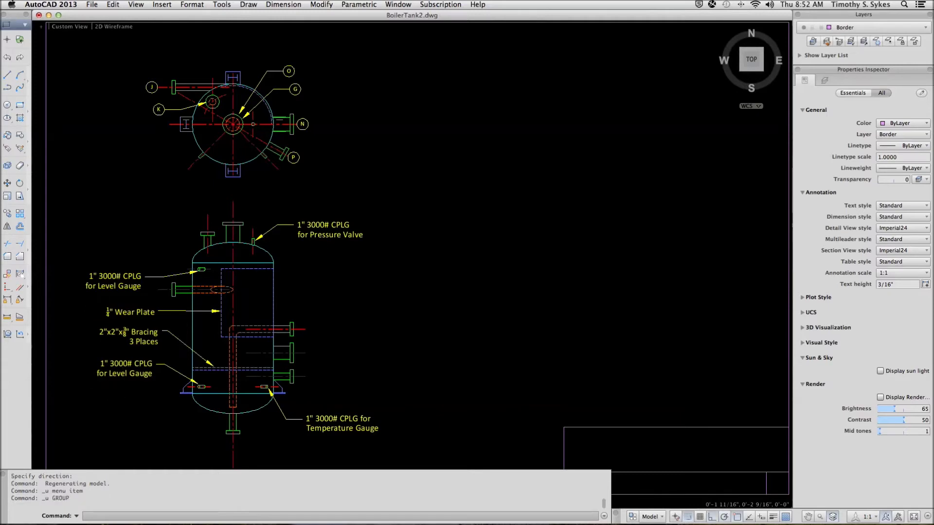
{"action": "key", "text": "super+z"}
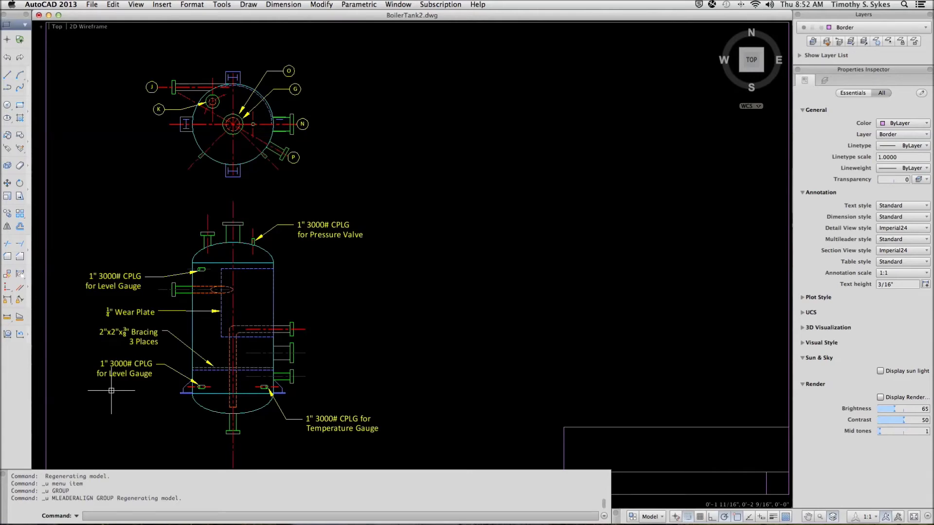
{"action": "key", "text": "Up"}
{"action": "key", "text": "Up"}
{"action": "key", "text": "Return"}
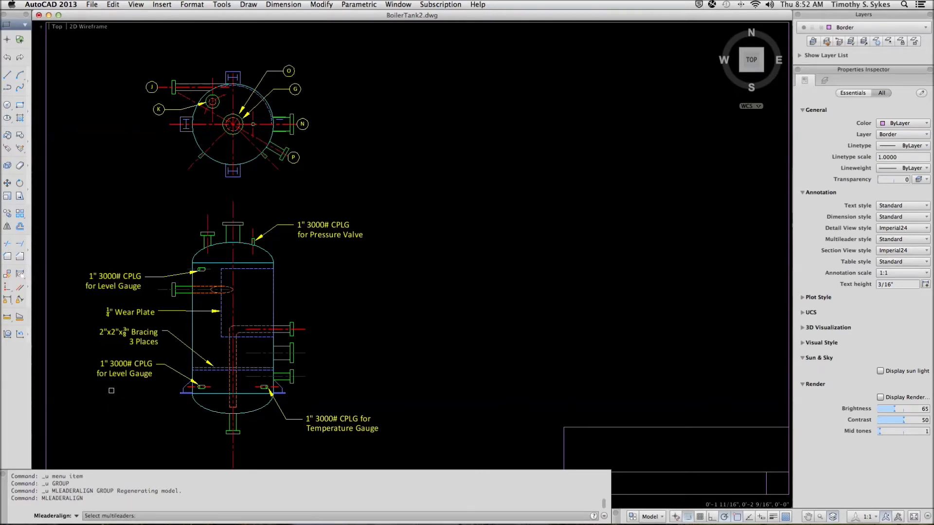
Distribute the four left callouts evenly in a vertical column between chosen top and bottom points.
{"action": "left_click", "coordinate": [111, 391]}
{"action": "left_click", "coordinate": [83, 255]}
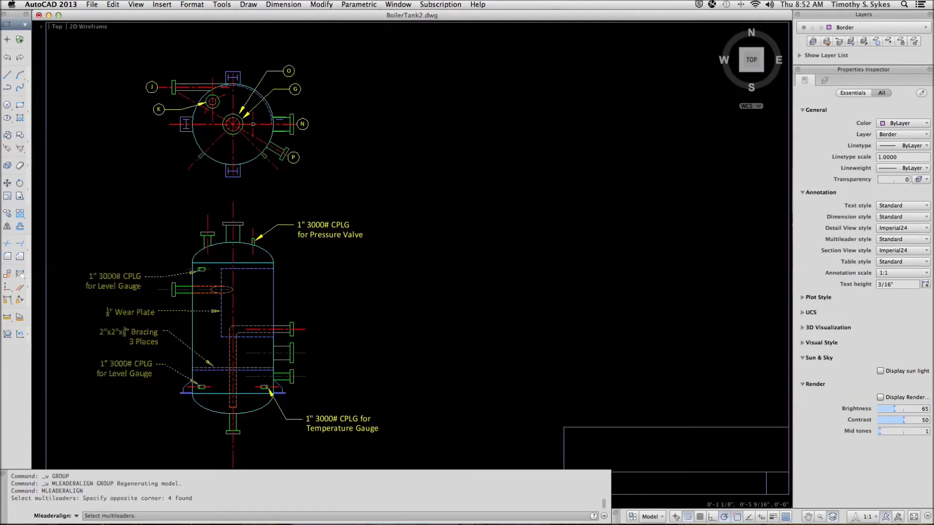
{"action": "key", "text": "Return"}
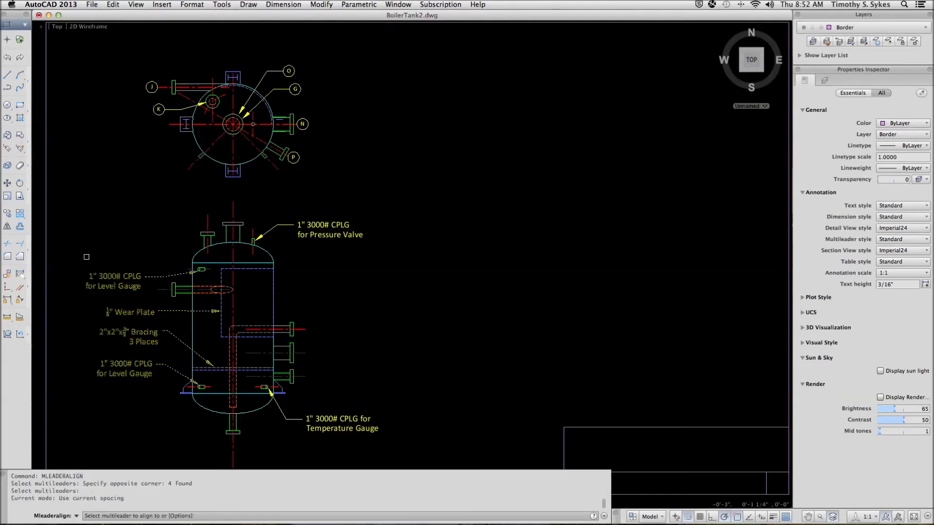
{"action": "right_click", "coordinate": [87, 256]}
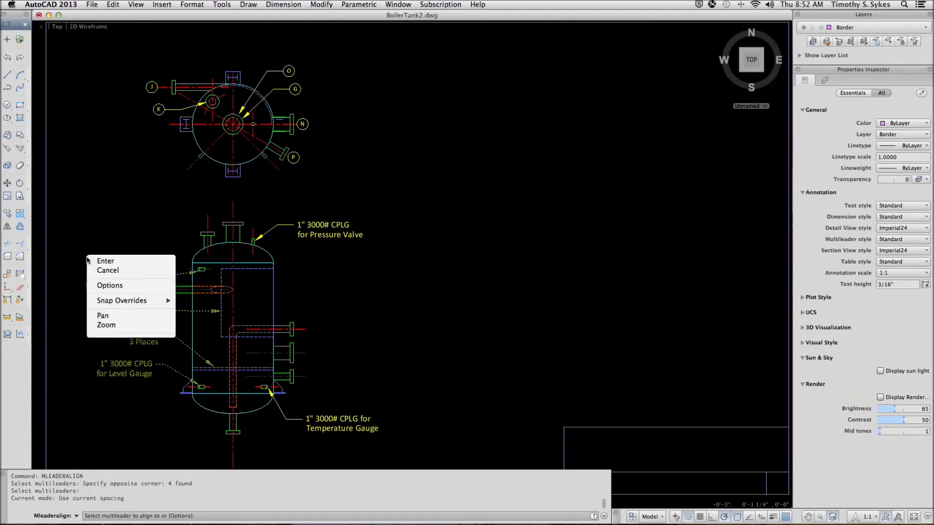
{"action": "left_click", "coordinate": [112, 285]}
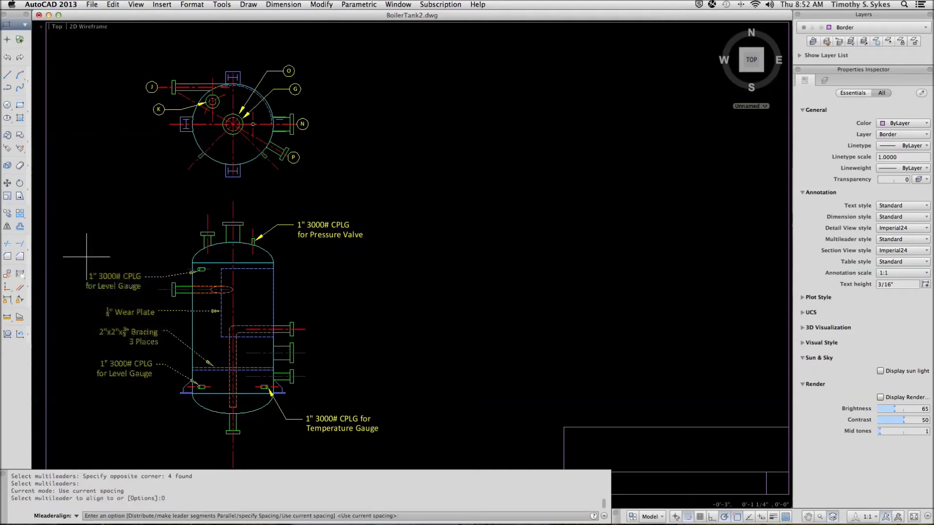
{"action": "right_click", "coordinate": [111, 282]}
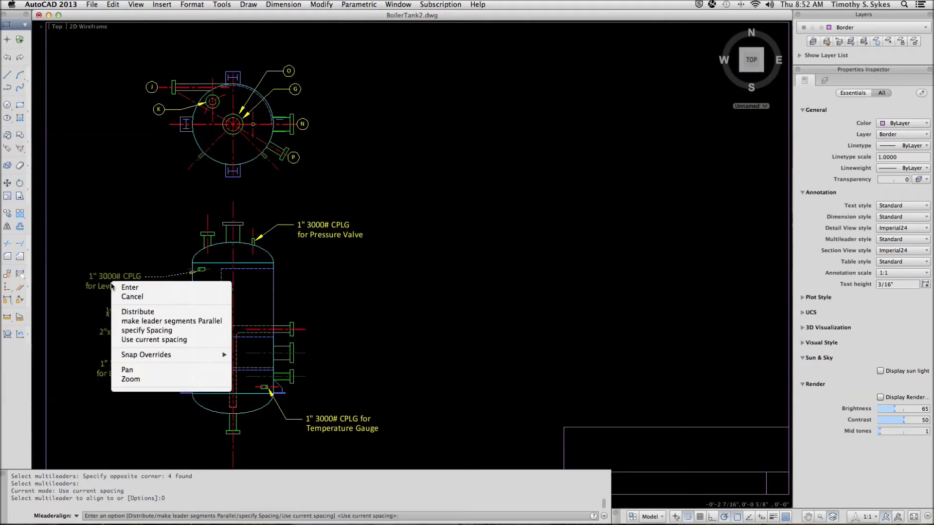
{"action": "left_click", "coordinate": [129, 313]}
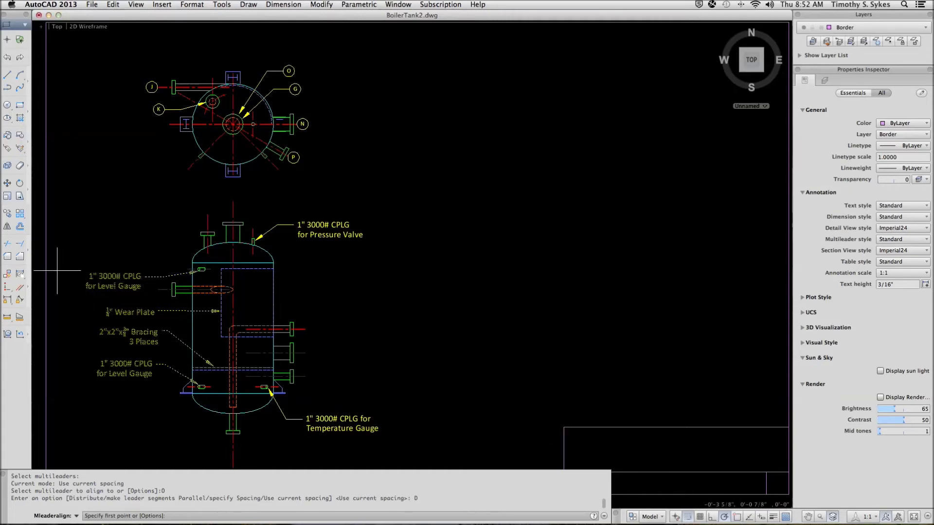
{"action": "left_click", "coordinate": [84, 282]}
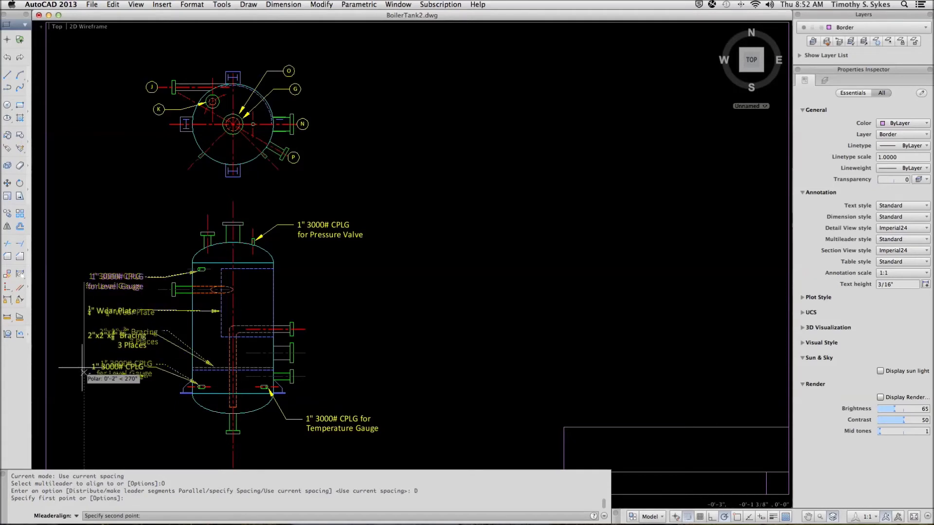
{"action": "left_click", "coordinate": [83, 368]}
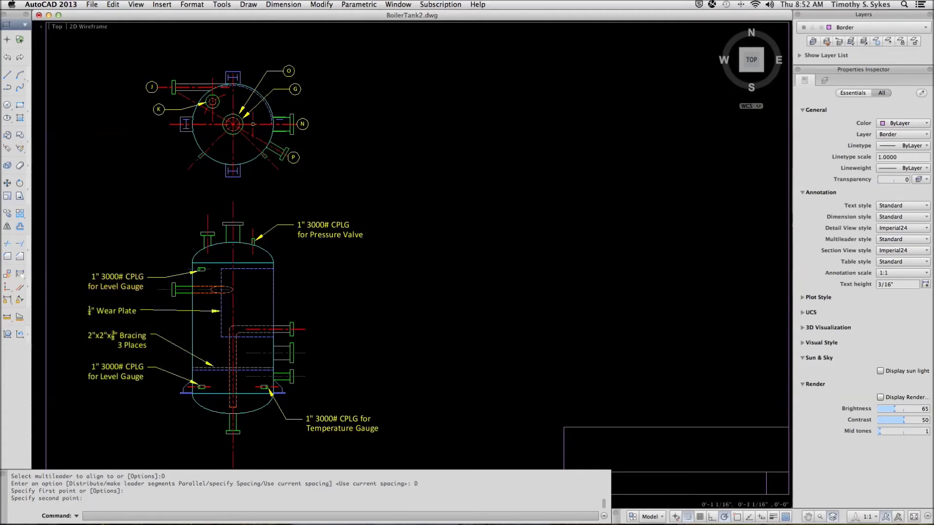
{"action": "scroll", "coordinate": [83, 374], "scroll_direction": "down", "scroll_amount": 1}
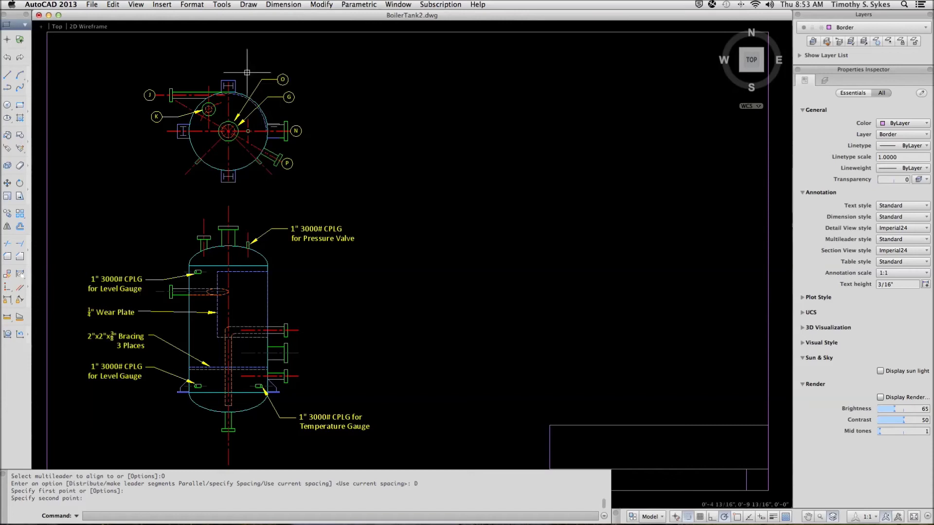
Start the multileader Collect command from Modify > Object > Multileader.
{"action": "left_click", "coordinate": [320, 5]}
{"action": "mouse_move", "coordinate": [344, 37]}
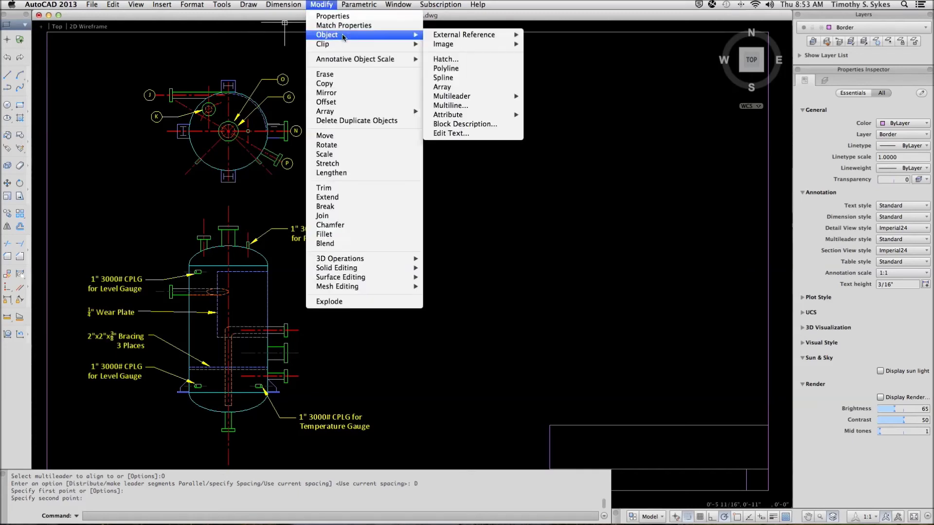
{"action": "mouse_move", "coordinate": [496, 97]}
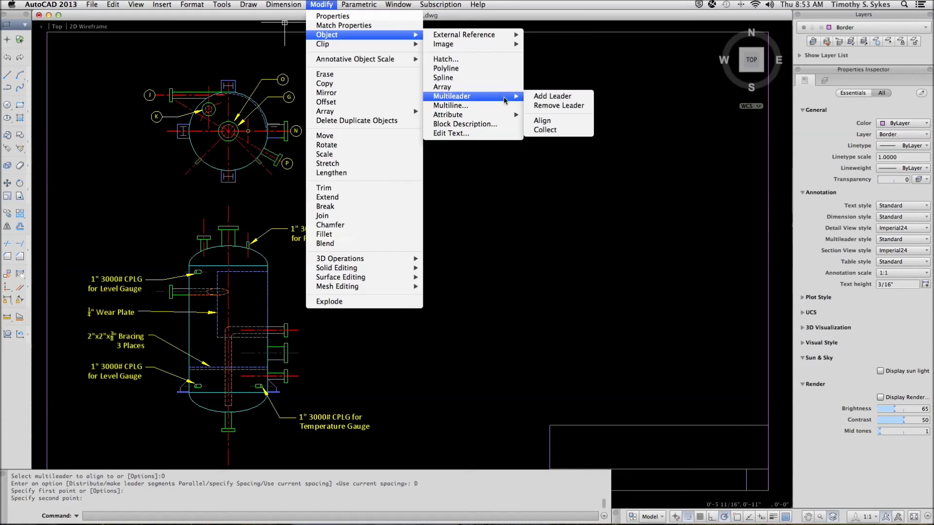
{"action": "left_click", "coordinate": [544, 130]}
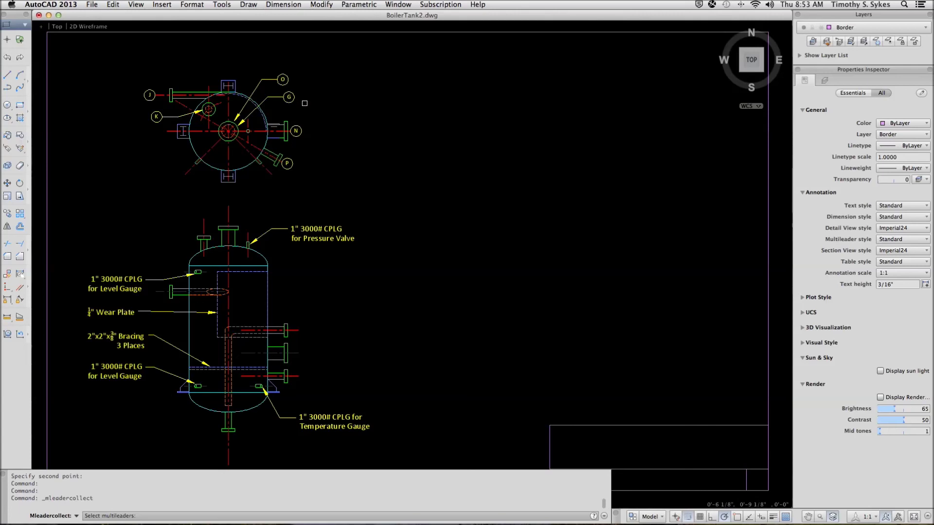
Window-select the O and G balloons and place them together on a single leader.
{"action": "left_click", "coordinate": [304, 104]}
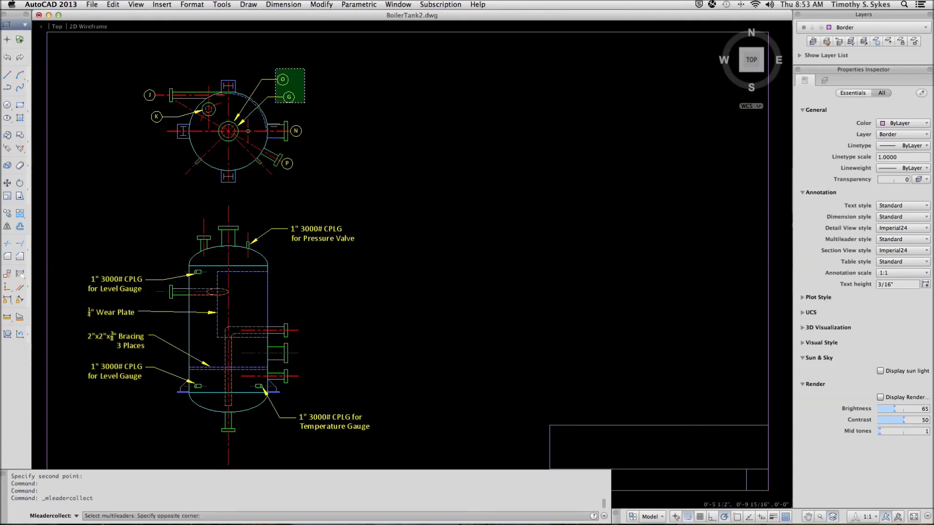
{"action": "left_click", "coordinate": [276, 69]}
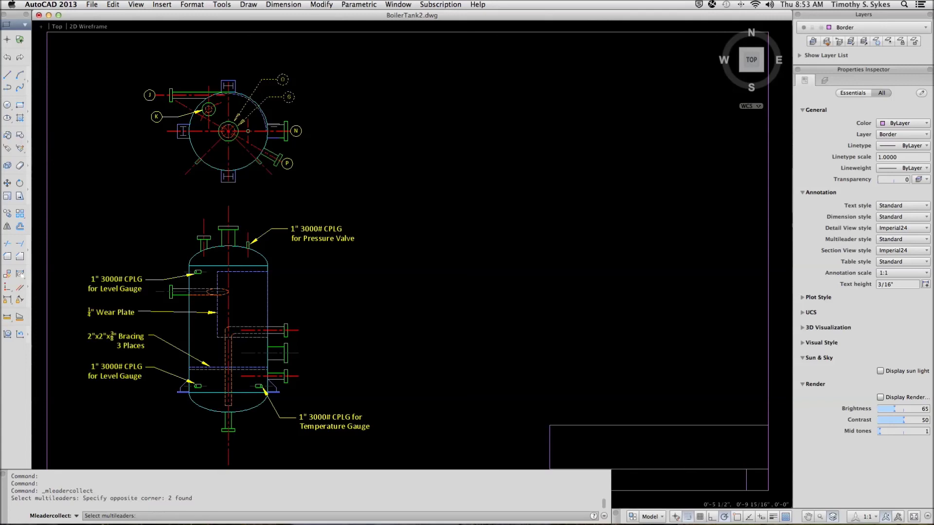
{"action": "key", "text": "Return"}
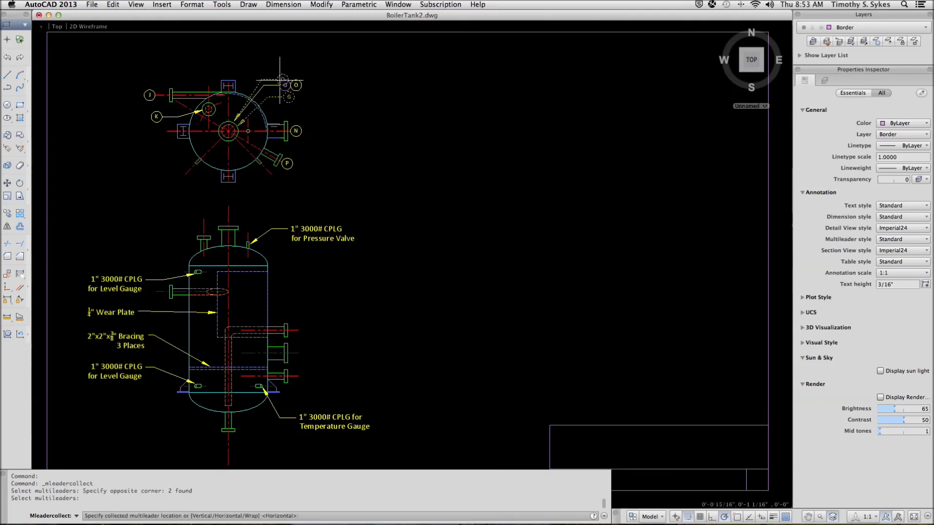
{"action": "left_click", "coordinate": [280, 80]}
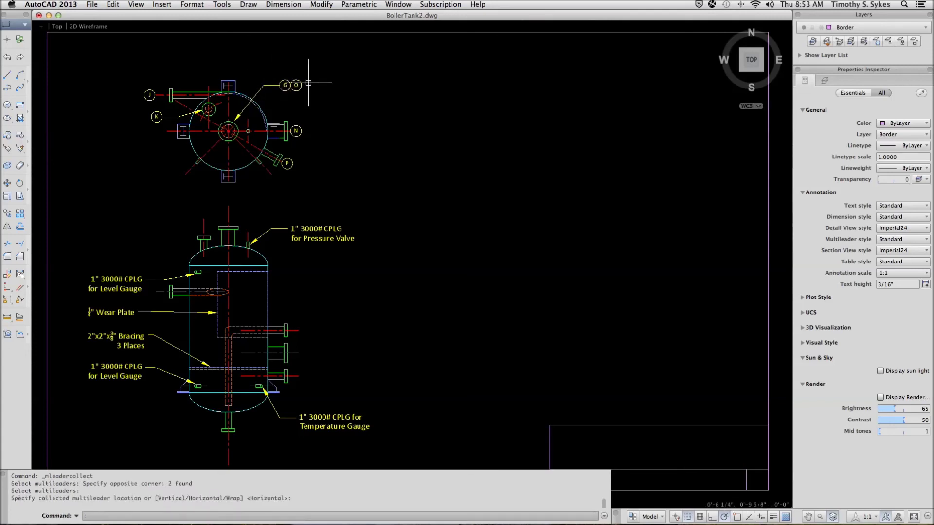